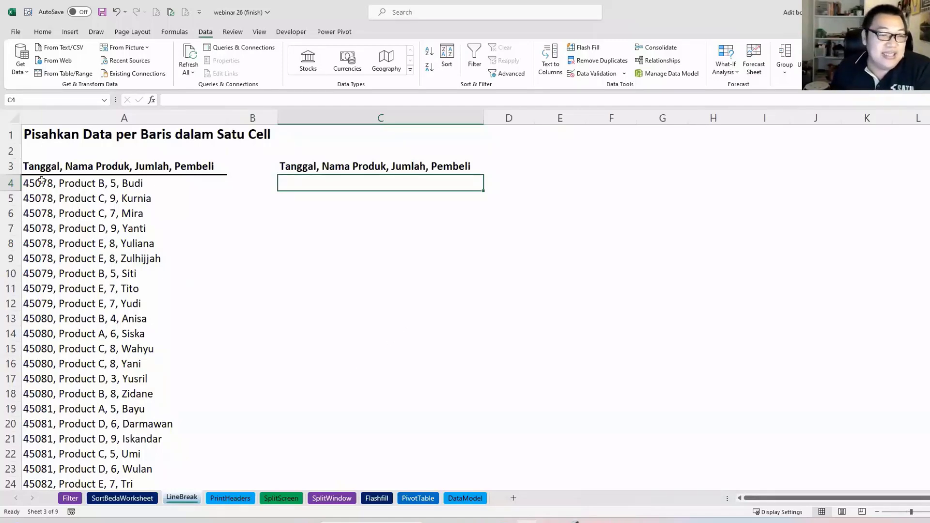
Type a trial multi-line entry in C4, using Alt+Enter for each line break
left_click_drag(40, 176, 131, 289)
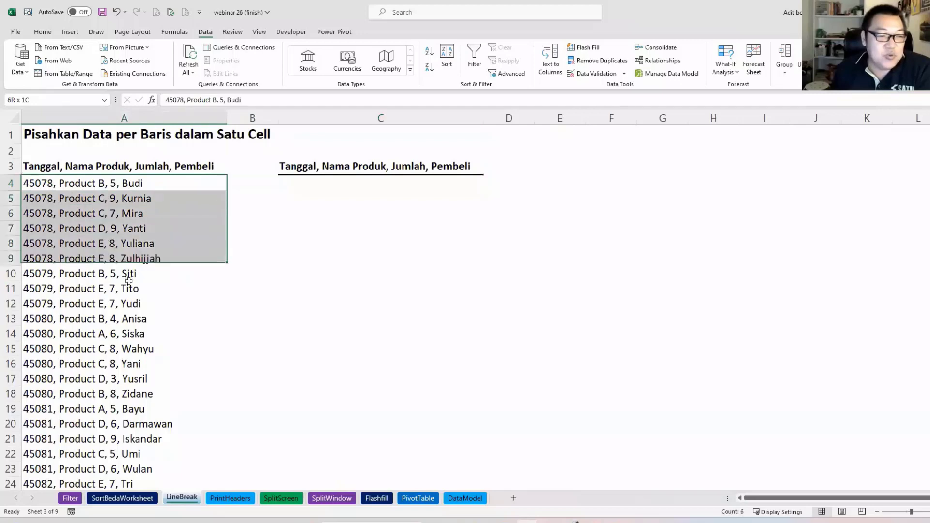
left_click(53, 140)
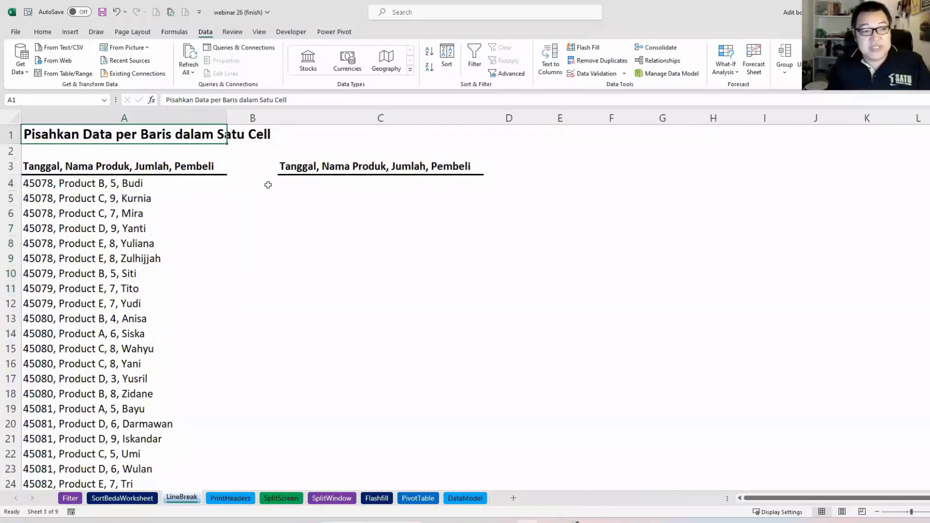
double_click(332, 185)
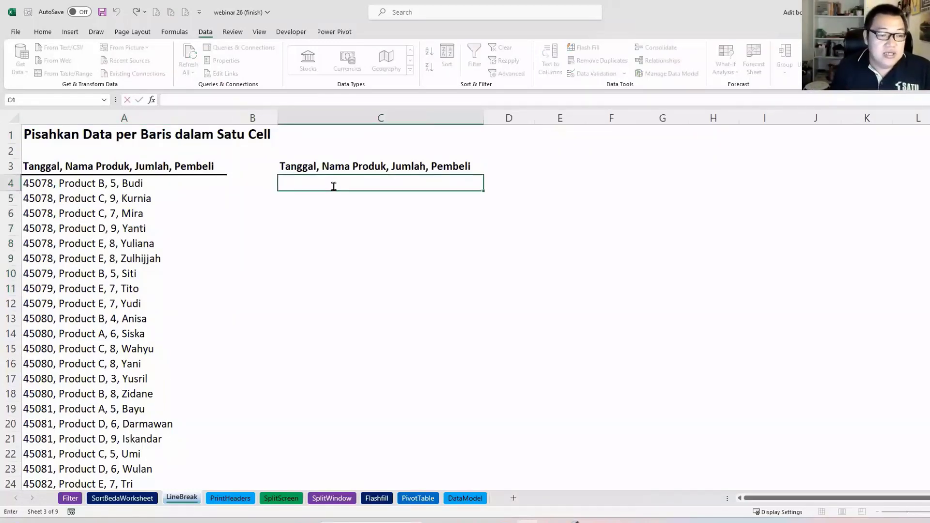
type("45078")
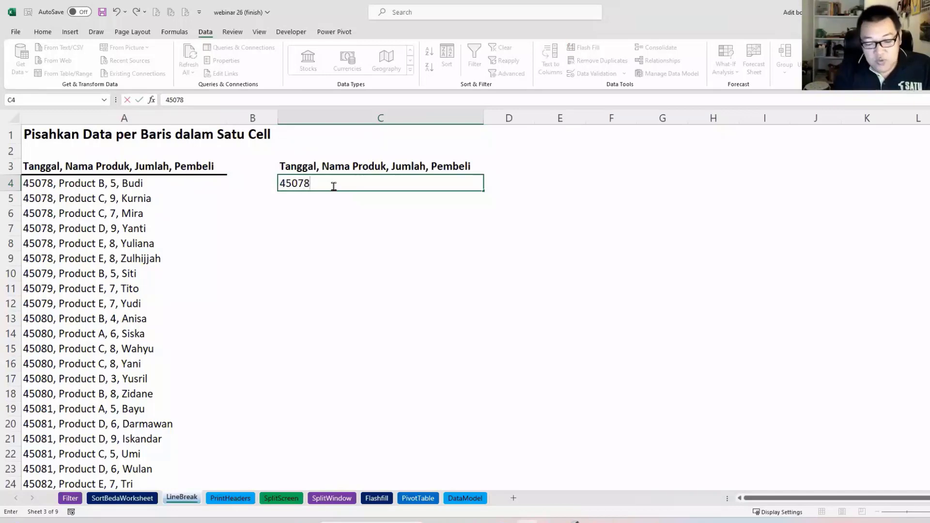
key("alt+Return")
type("Pr")
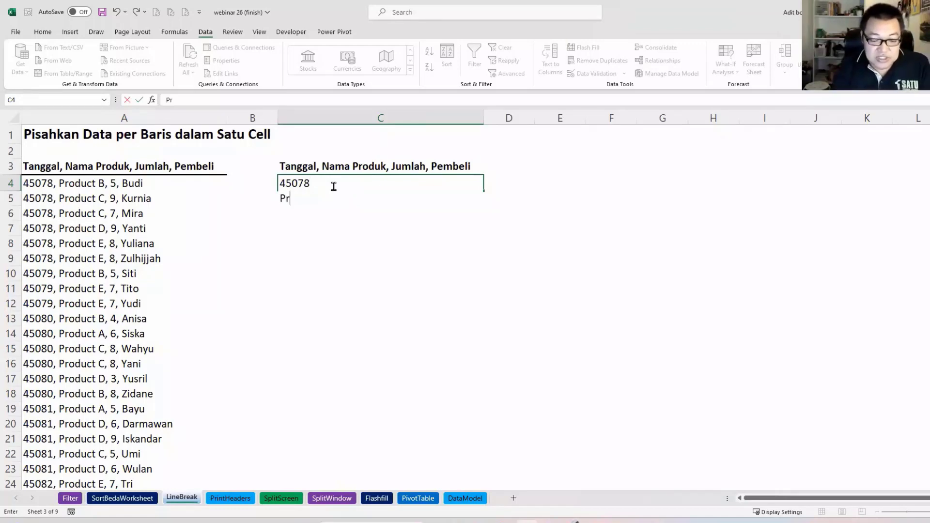
type("oduct B")
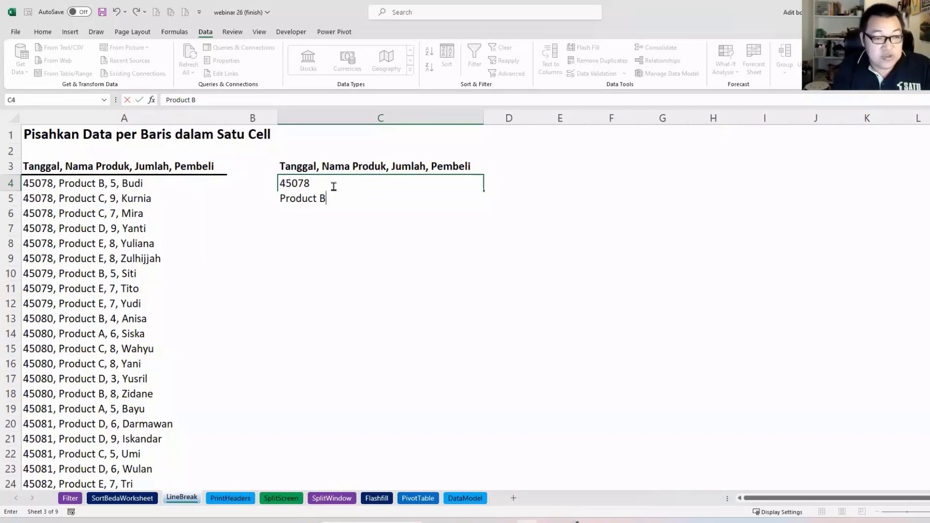
key("alt+Return")
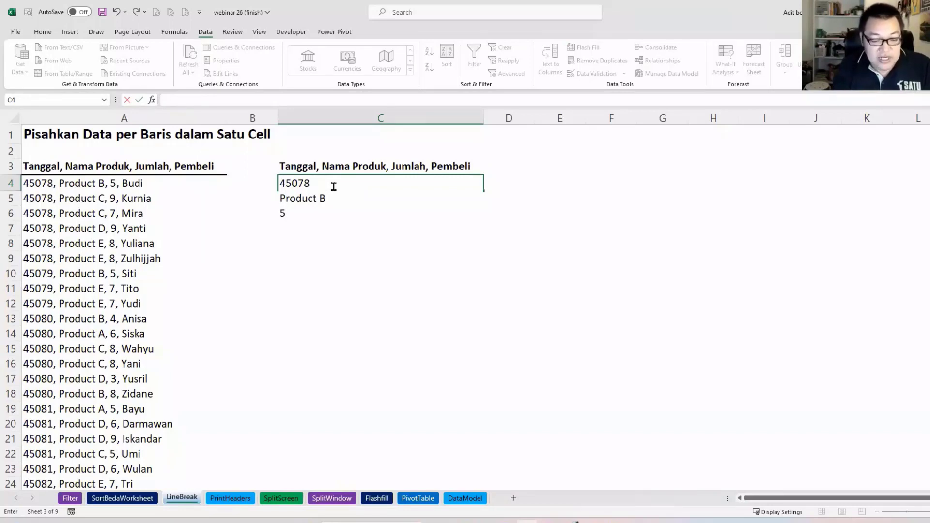
type("Budi")
key("Return")
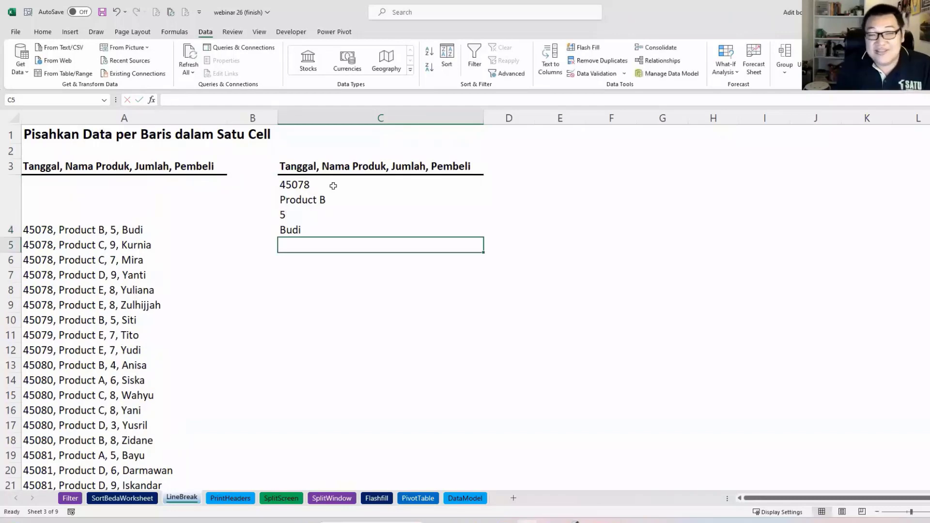
Inspect A4 and C5:C10, then undo the manually typed entry in C4
left_click(103, 235)
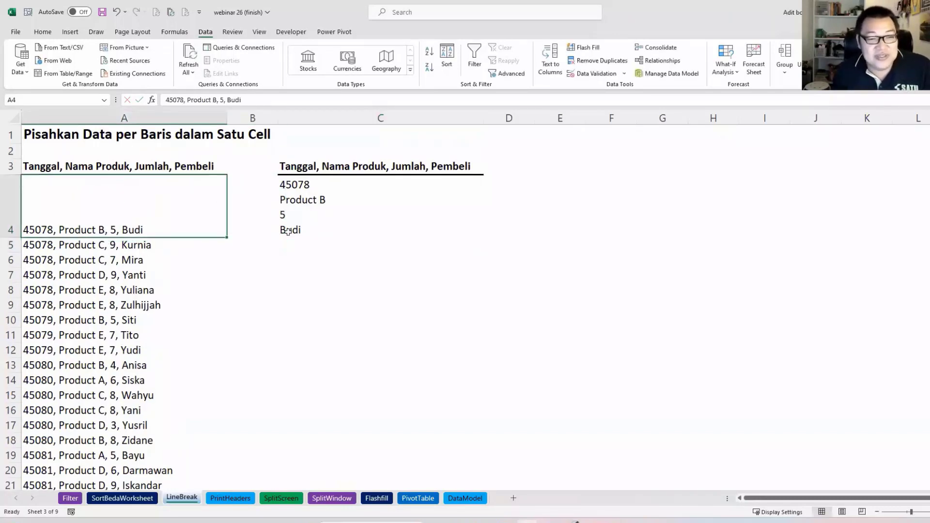
left_click_drag(296, 238, 309, 324)
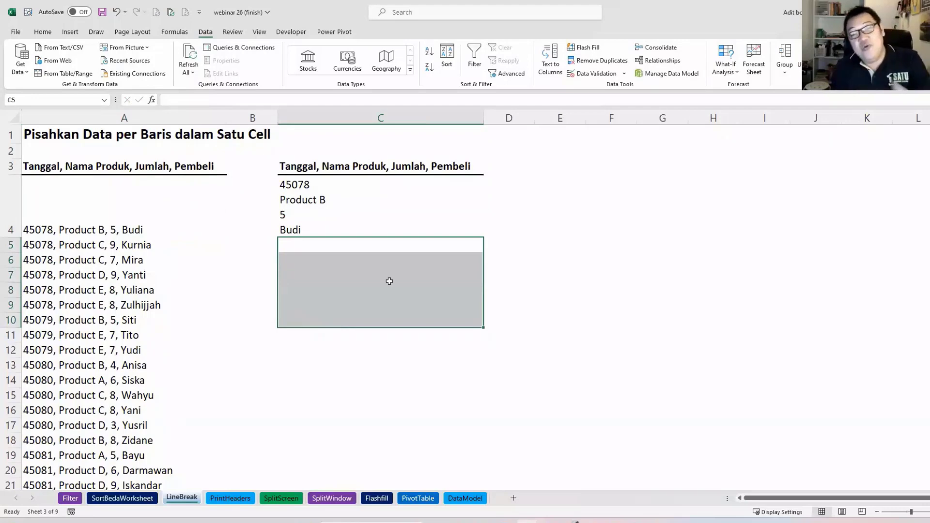
left_click(379, 221)
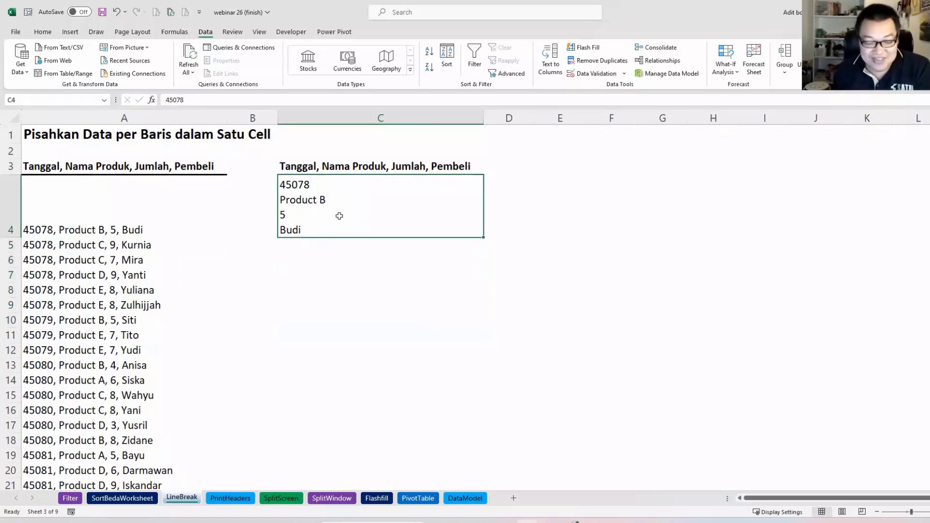
key("ctrl+z")
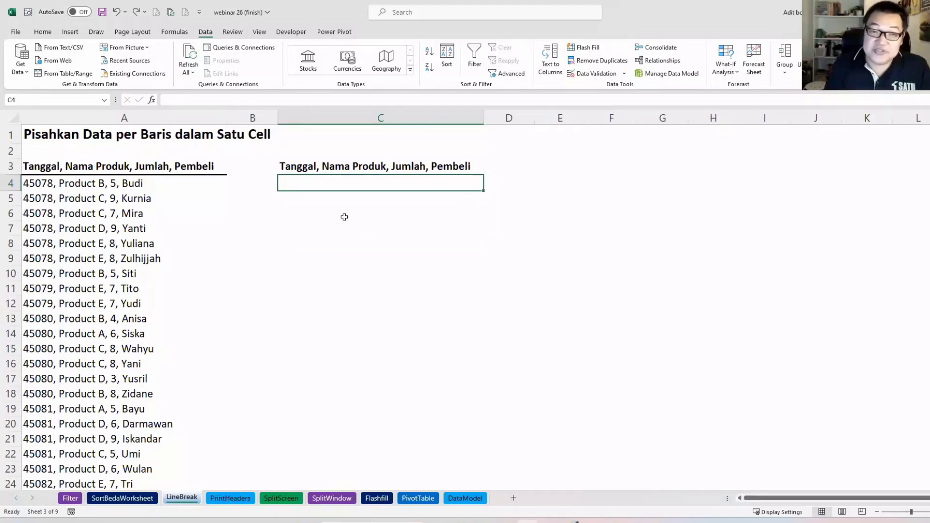
Enter =SUBSTITUTE(A4;", ";CHAR(10)) in C4, showing "Product B"
type("=sub")
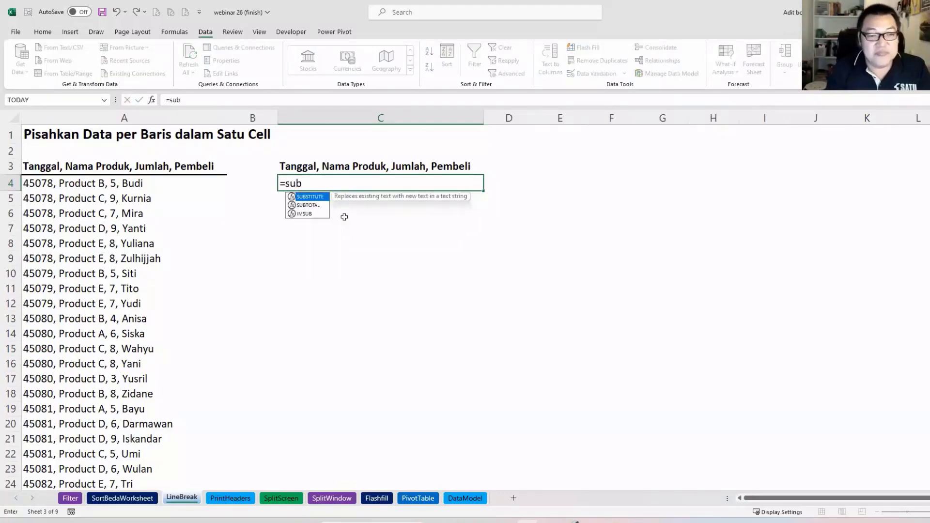
key("Tab")
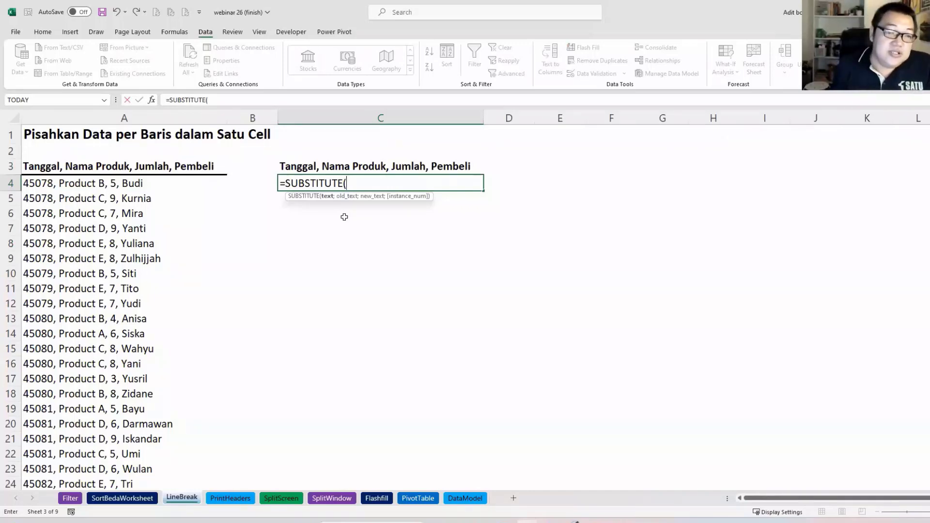
left_click(121, 185)
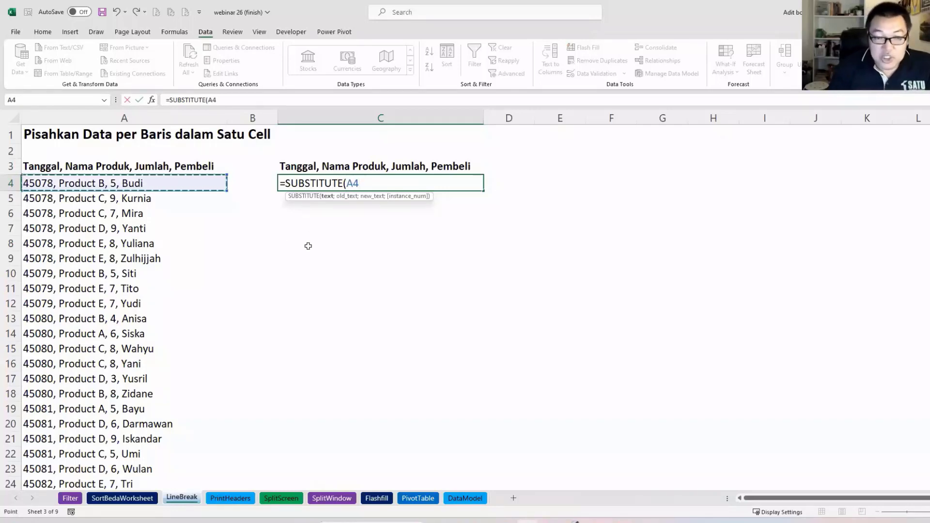
type(";\",")
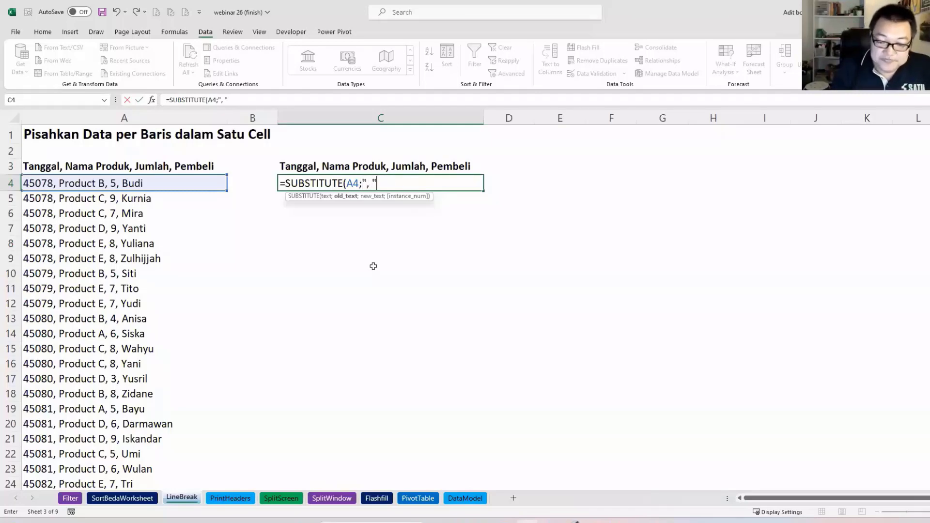
type(";")
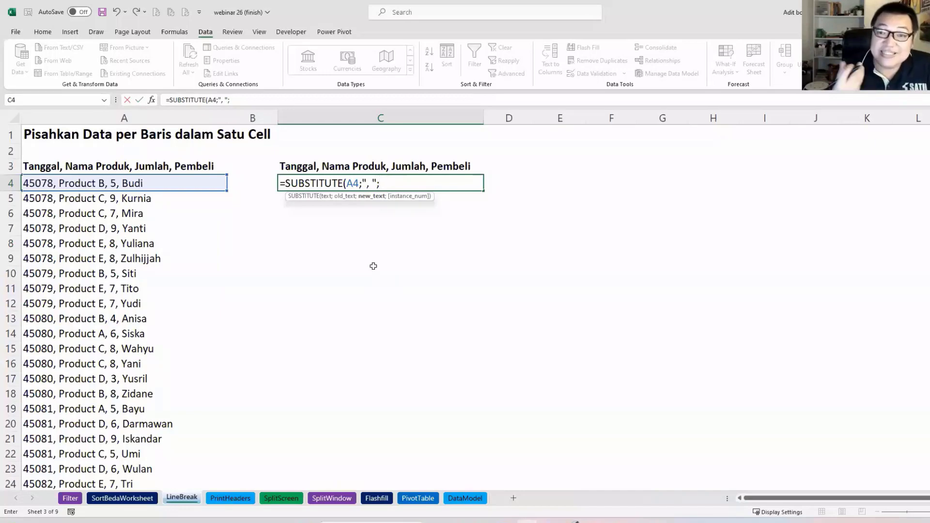
type("char")
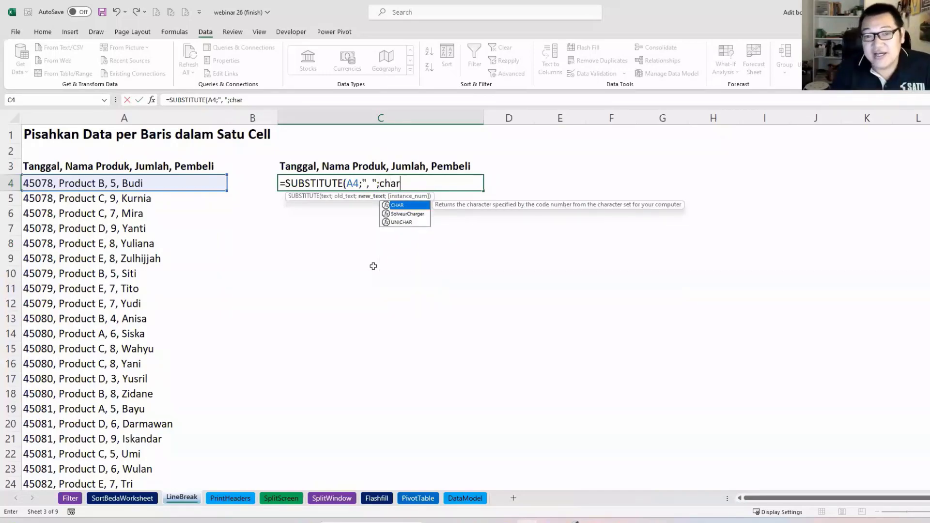
key("Tab")
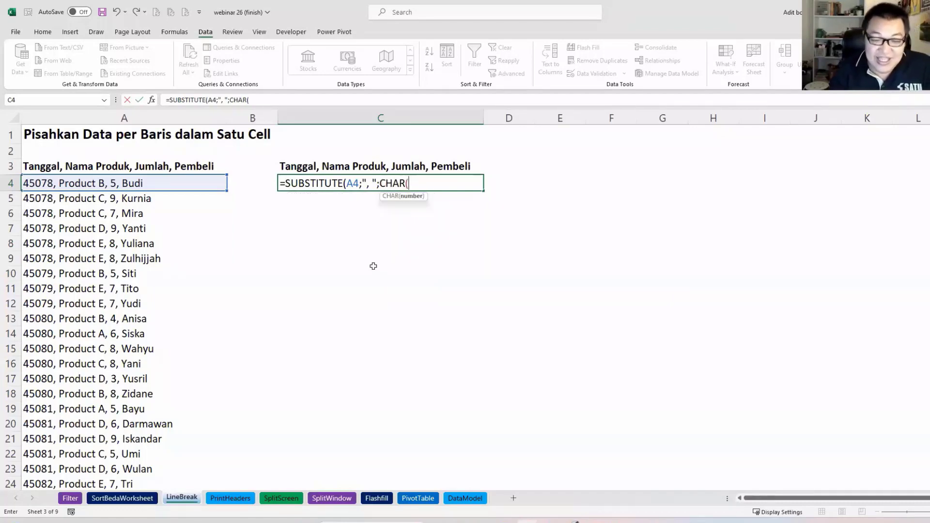
type("10")
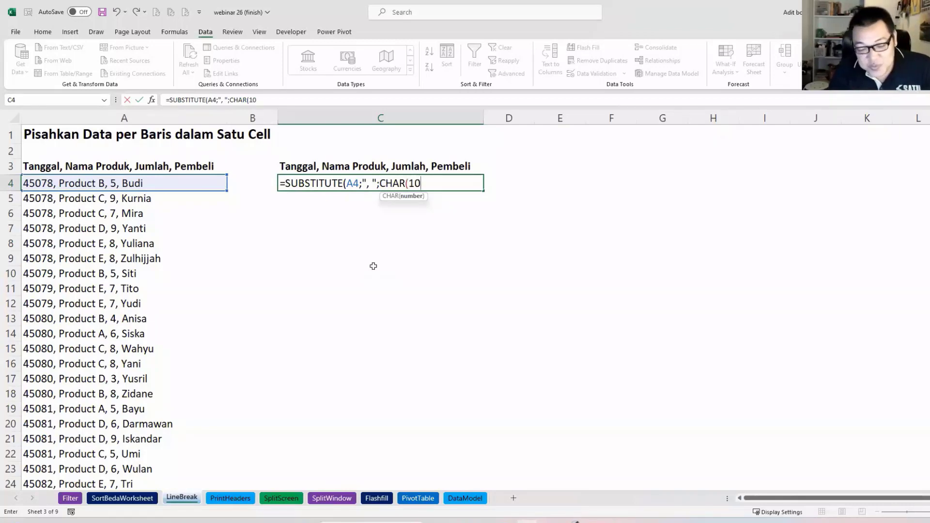
type(")")
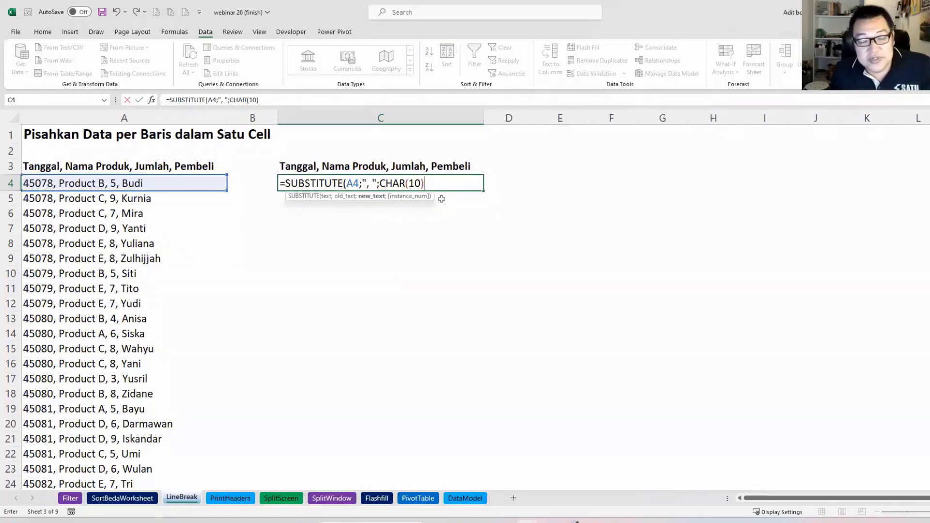
type(")")
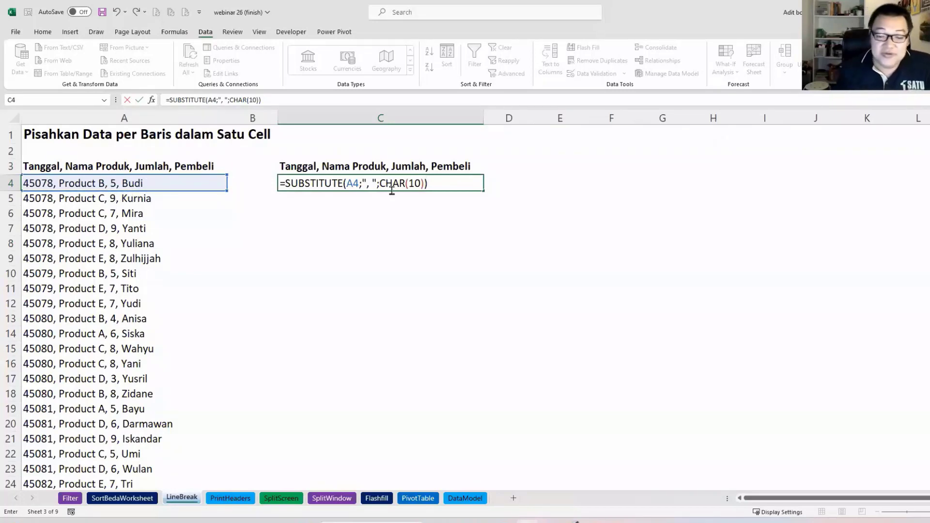
key("Return")
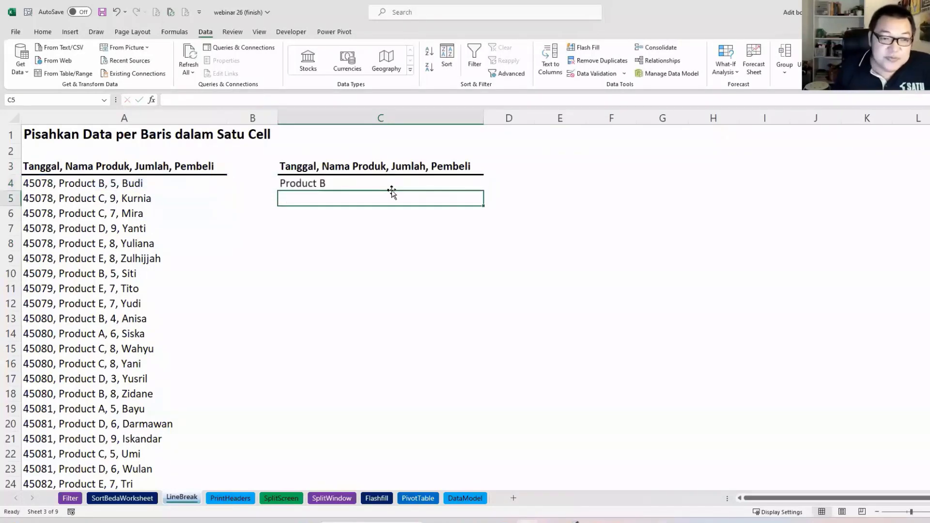
Apply Wrap Text to C4 so its formula result spreads over four lines
left_click(380, 184)
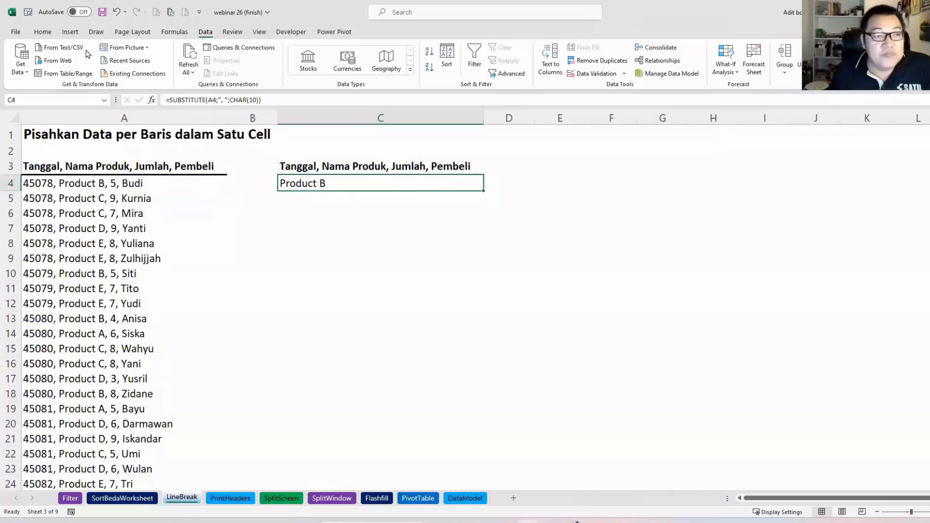
scroll(366, 65, "up", 5)
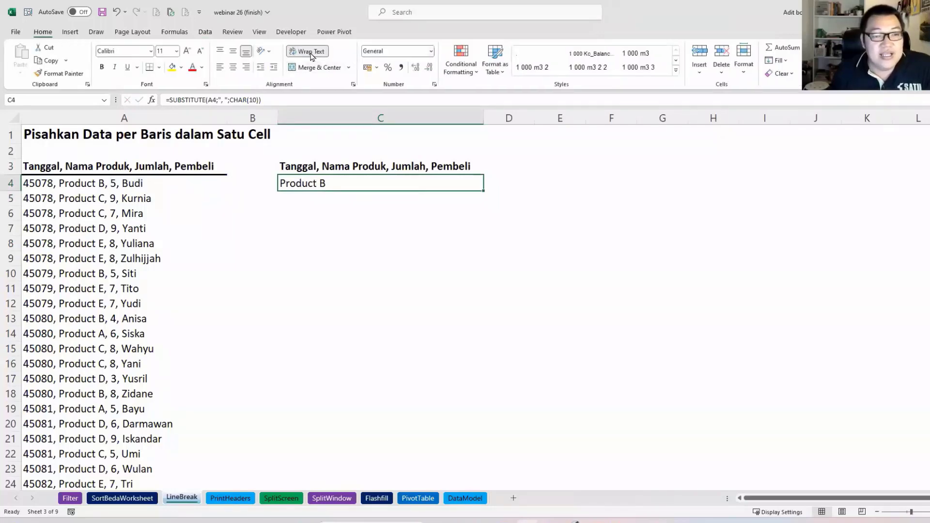
left_click(310, 54)
left_click(311, 52)
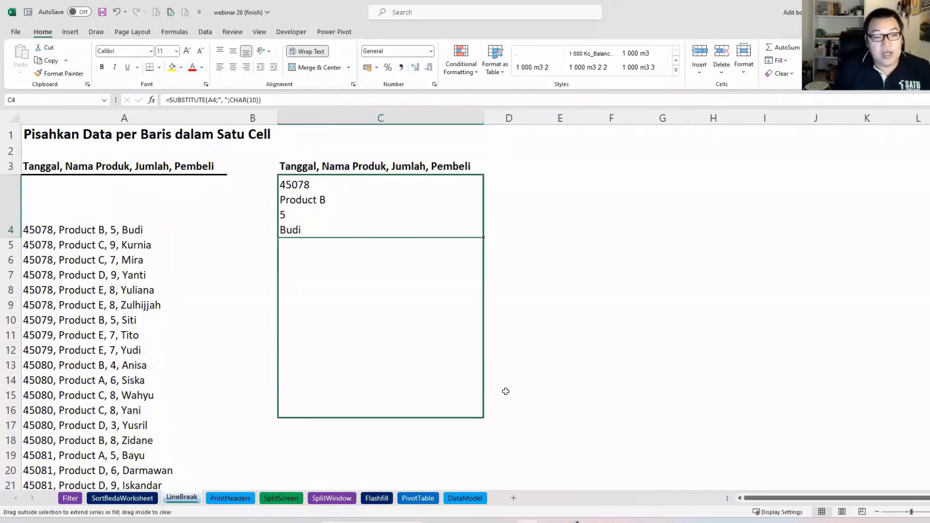
Fill the formula down column C, undo the fill and wrapping, and delete C4
left_click_drag(485, 264, 505, 390)
left_click(381, 263)
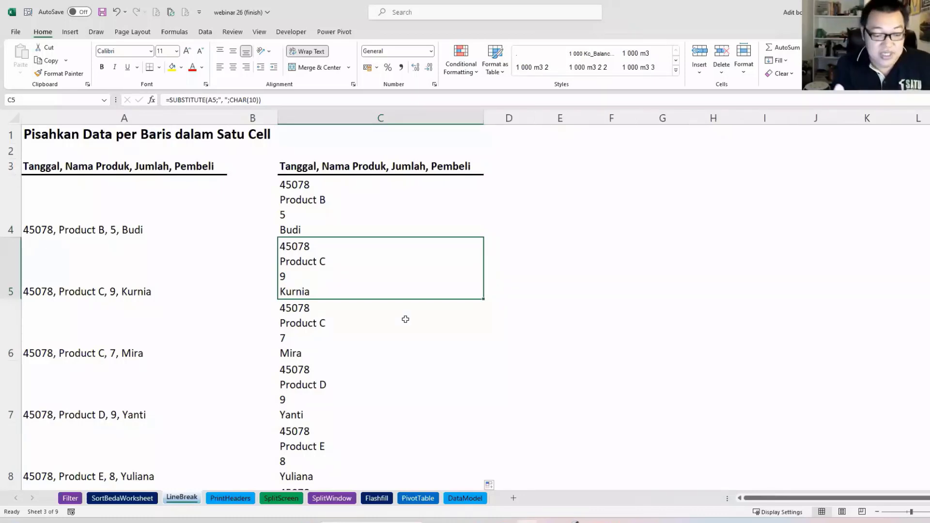
key("ctrl+z")
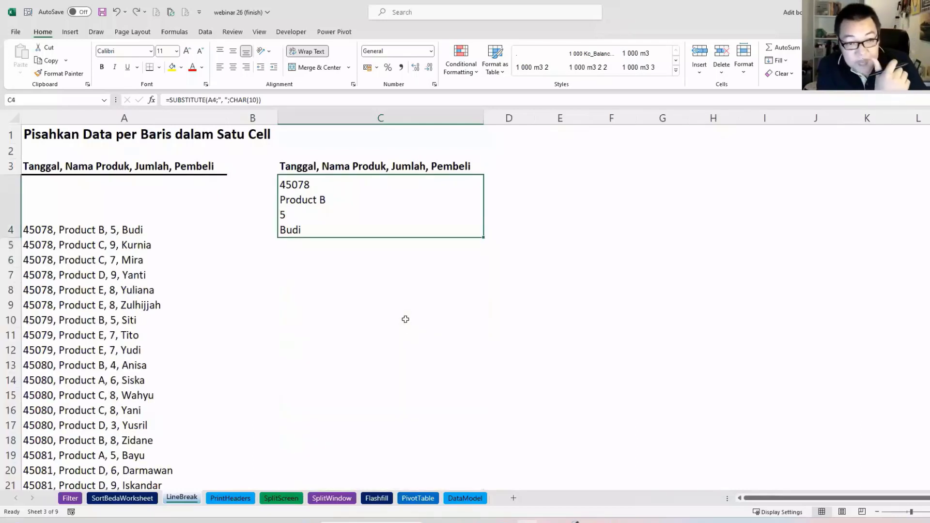
key("ctrl+z")
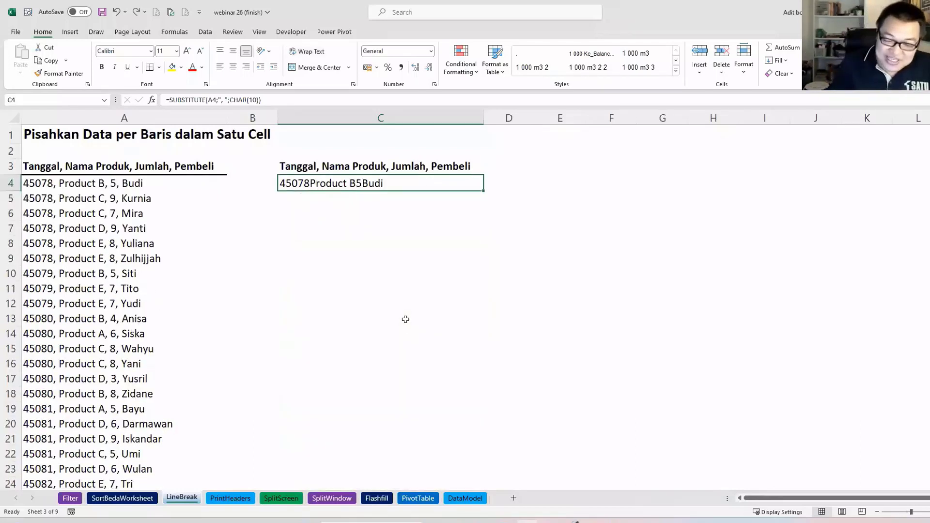
key("Delete")
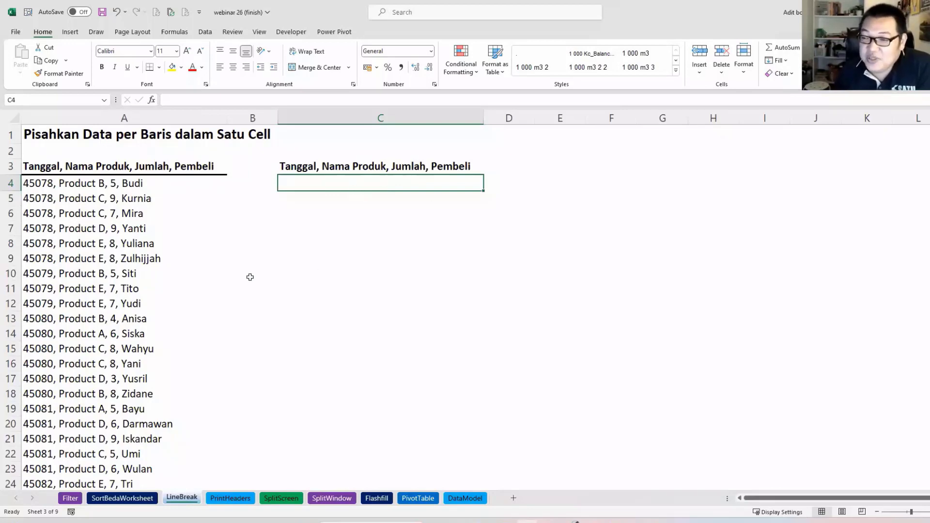
Select column A and open Find and Replace with Ctrl+H
left_click(184, 120)
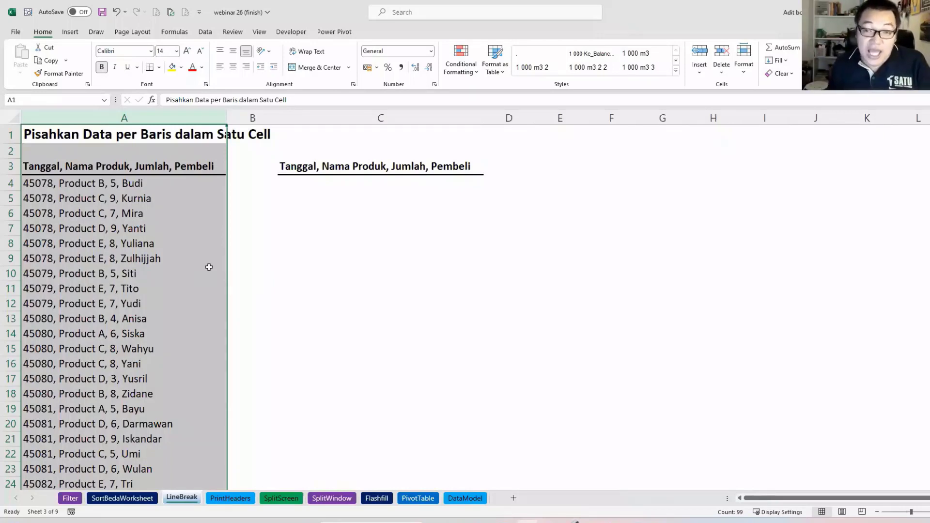
key("ctrl+h")
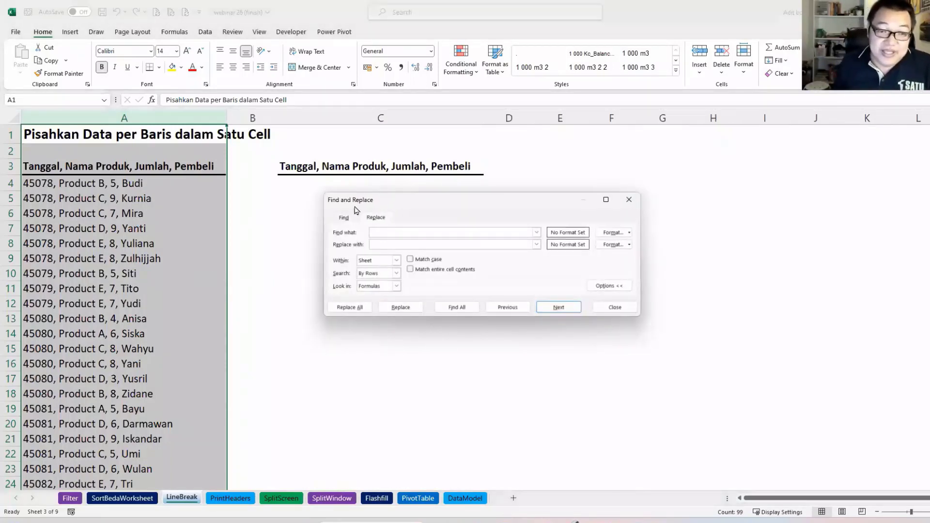
Reopen the Find and Replace window from Find & Select and move it up-left
left_click_drag(597, 211, 537, 200)
key("Escape")
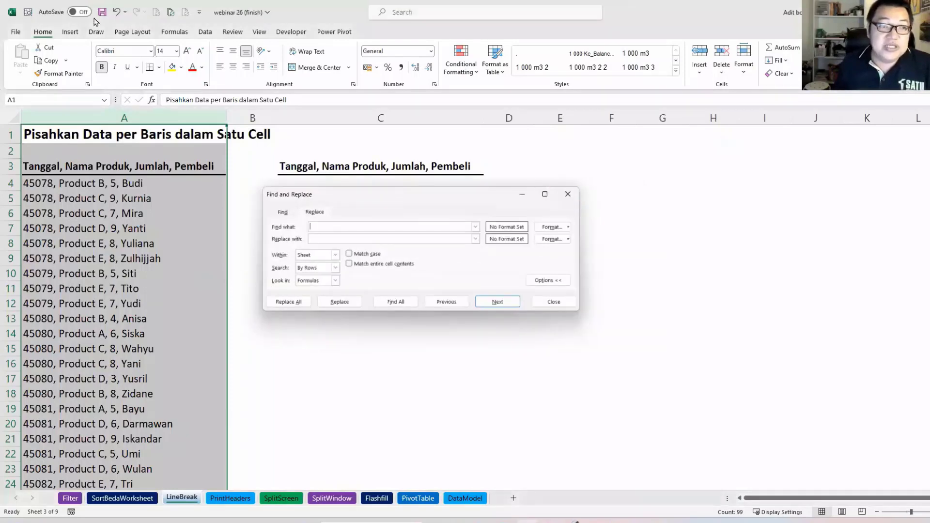
left_click(905, 63)
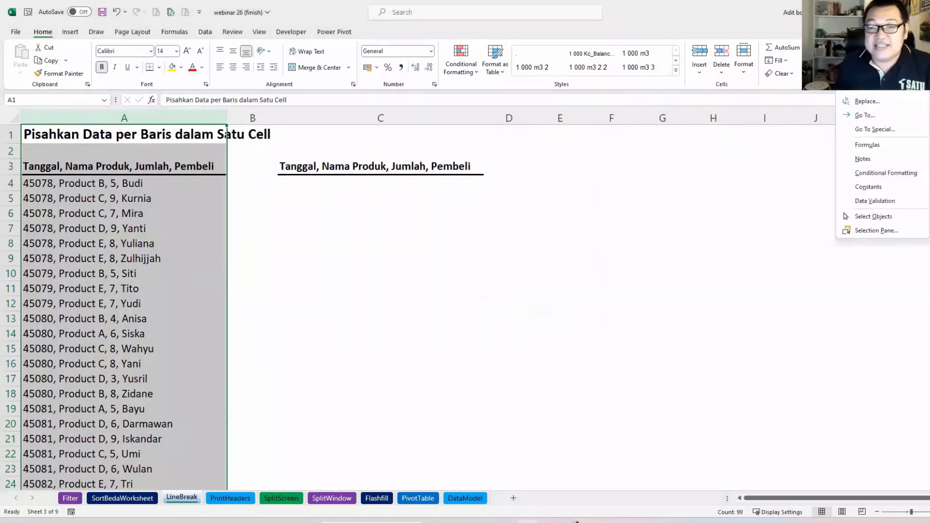
left_click(866, 101)
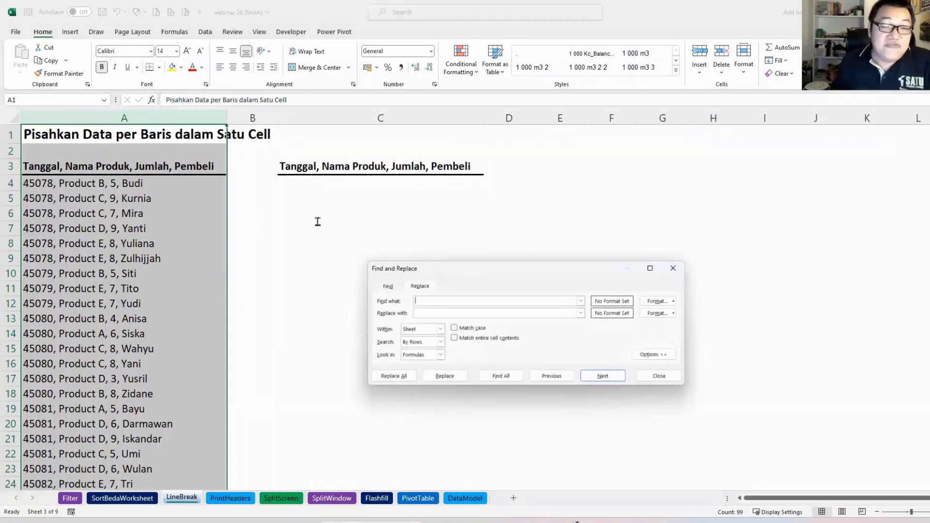
left_click_drag(470, 267, 356, 187)
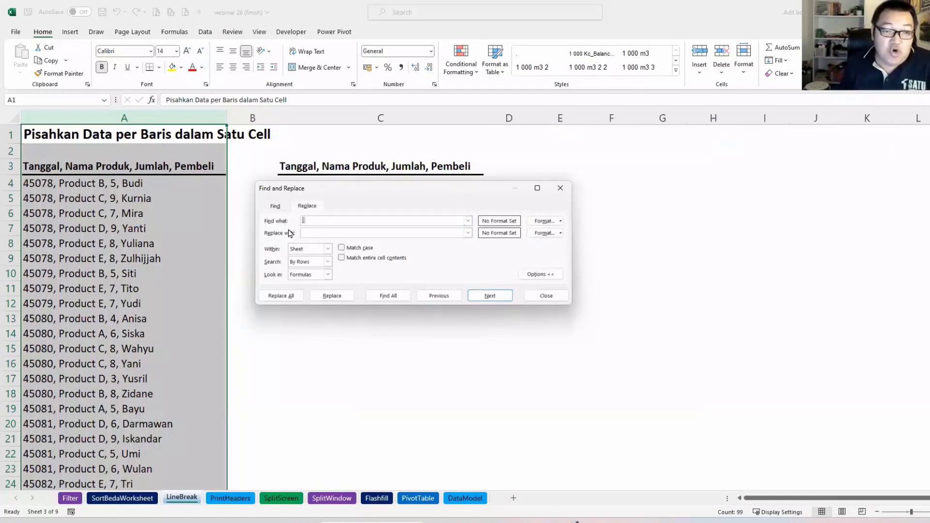
Replace all commas with a Ctrl+J line break, confirming 294 replacements
left_click(310, 232)
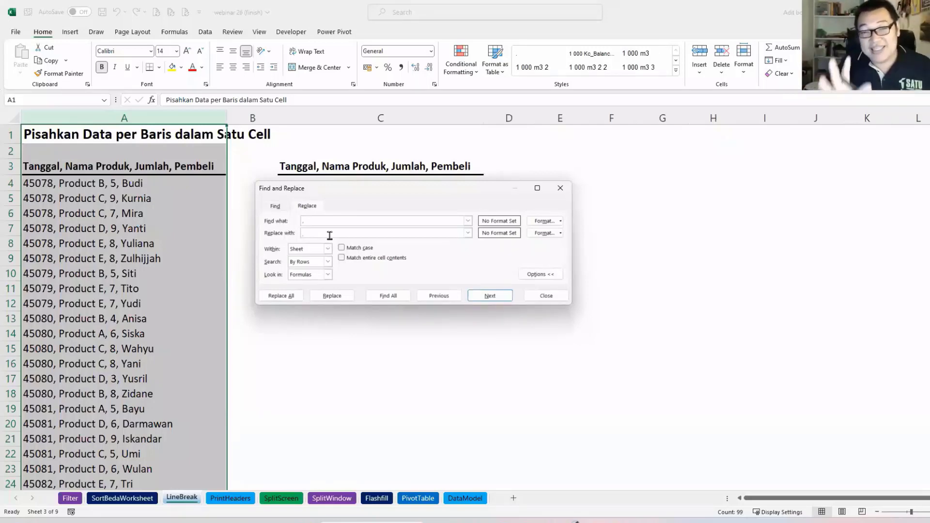
left_click(283, 296)
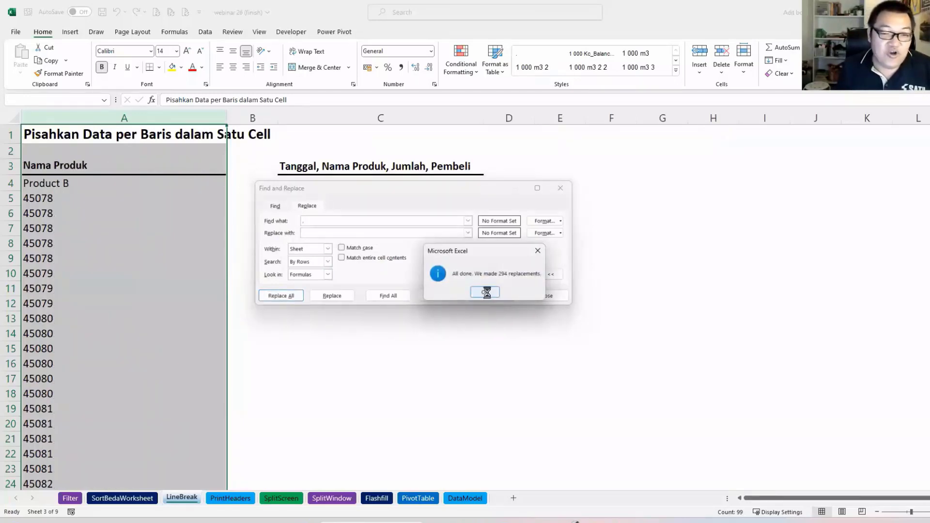
left_click(483, 290)
key("Escape")
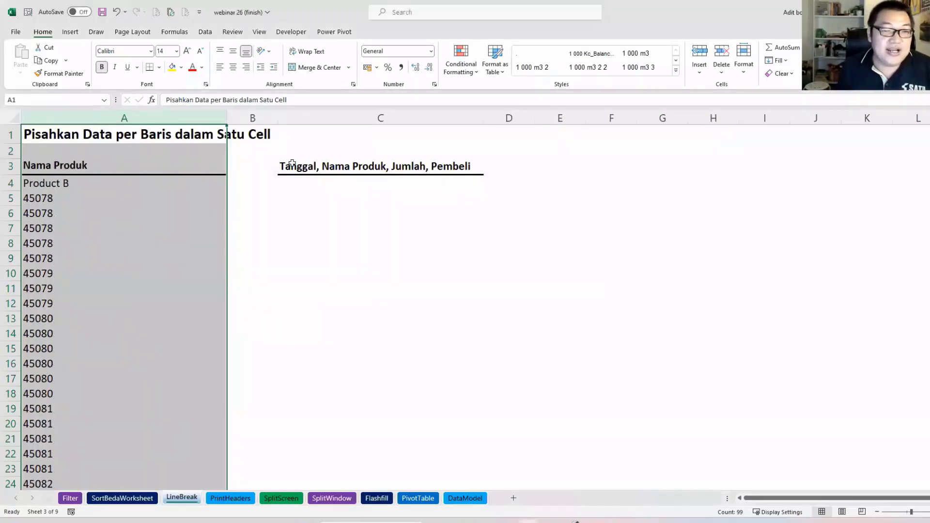
Wrap column A's text and scroll through the rows to check the four-line records
left_click(305, 52)
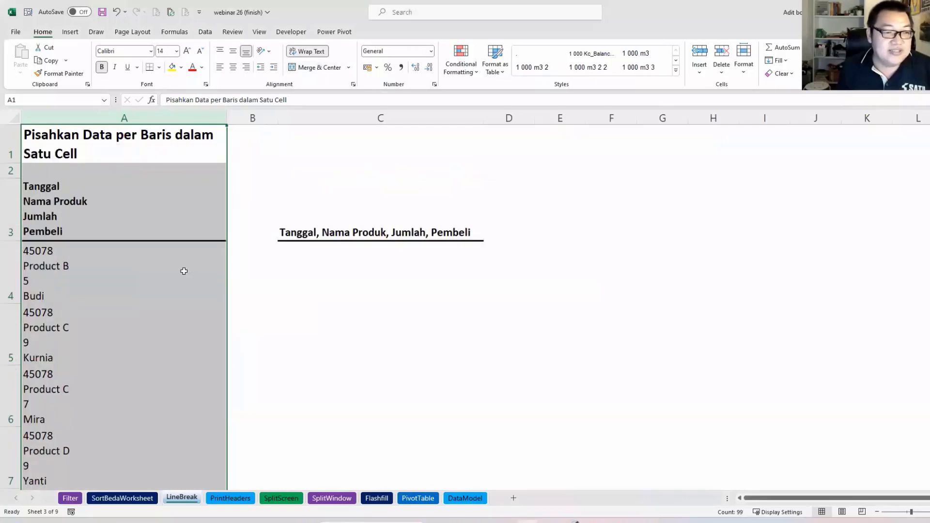
left_click(139, 285)
scroll(140, 288, "down", 3)
scroll(143, 291, "down", 2)
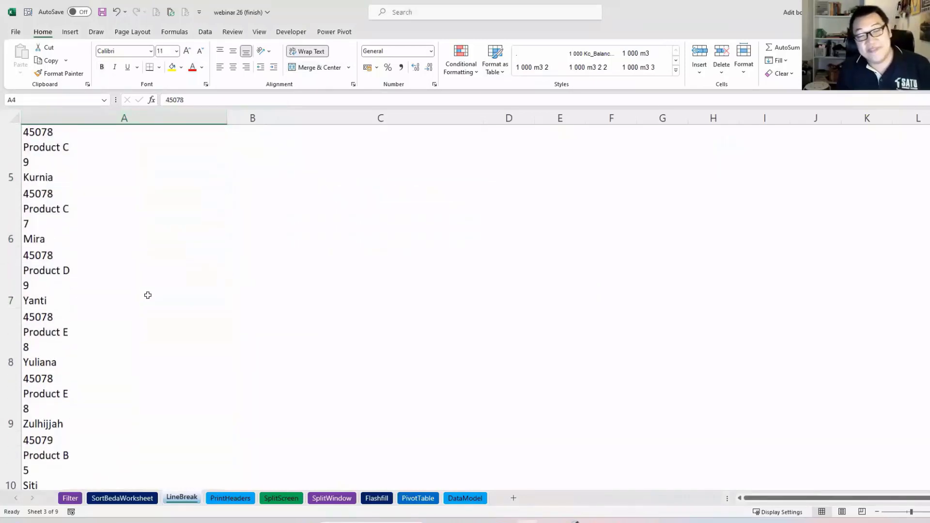
scroll(147, 295, "down", 2)
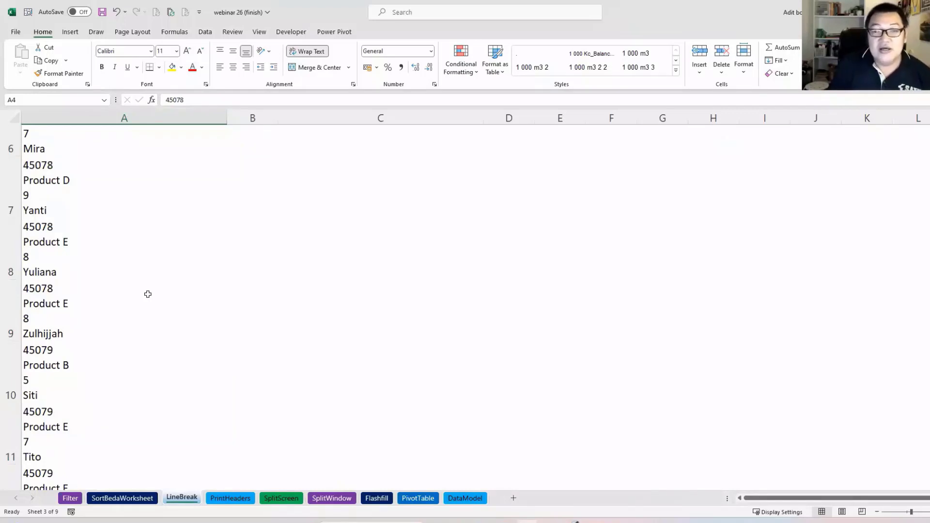
scroll(160, 285, "up", 3)
scroll(171, 286, "up", 3)
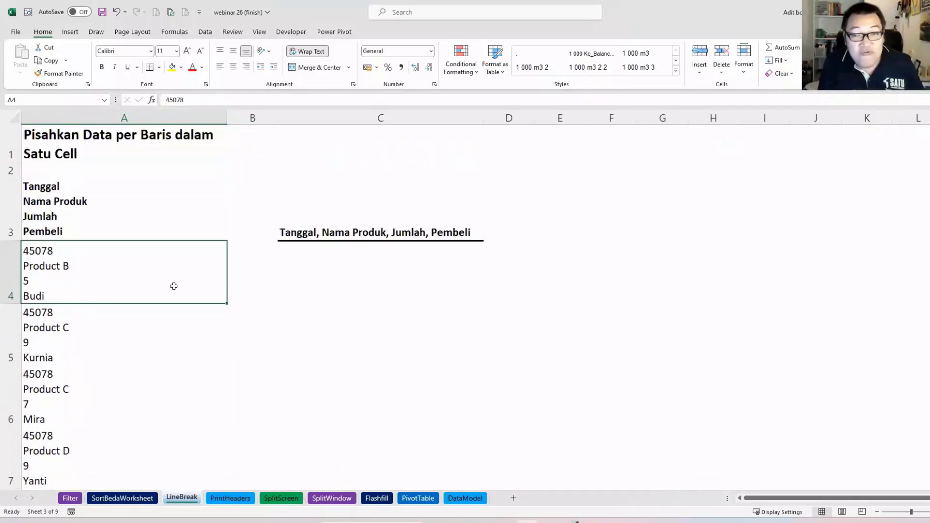